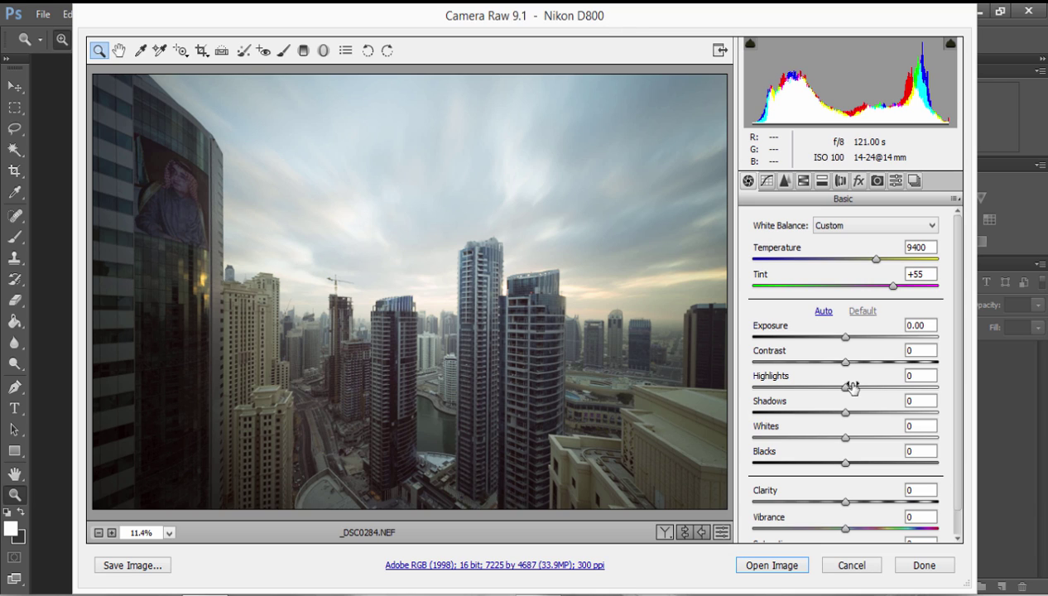
- Set Highlights to -100 and raise Shadows to +23 in Camera Raw's Basic panel
left_click_drag(846, 388, 737, 381)
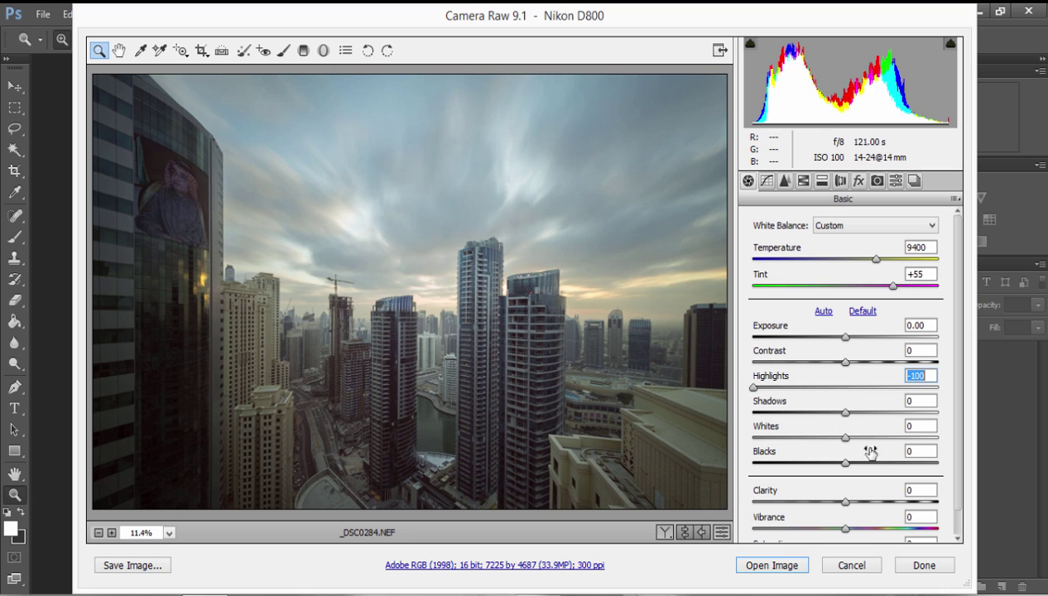
left_click_drag(846, 414, 869, 419)
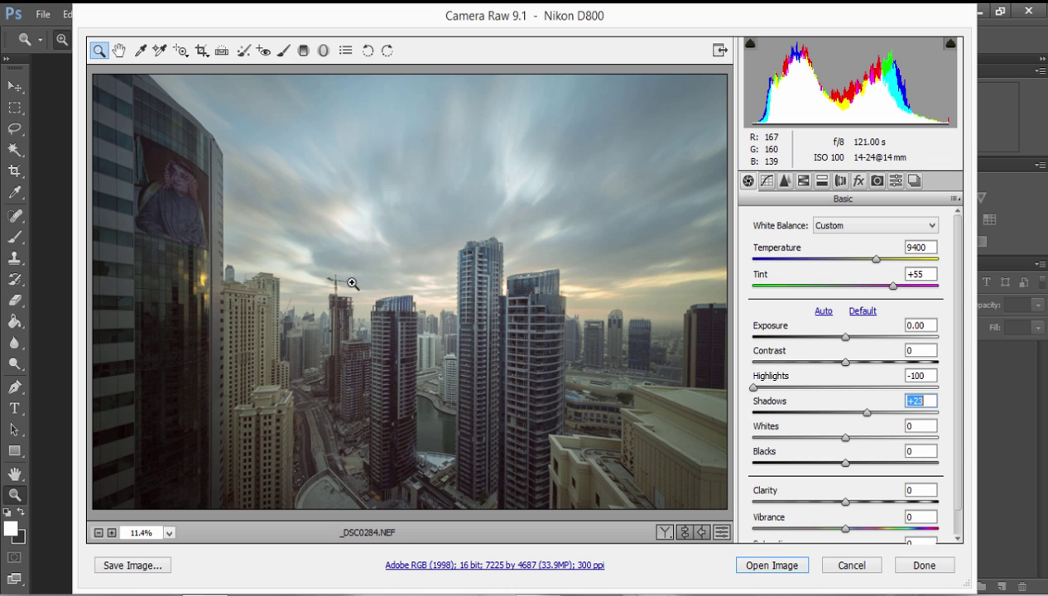
- Reset the raw settings to default, then set Exposure to -0.55 and Highlights to -94, ready to open as an object
left_click(862, 312)
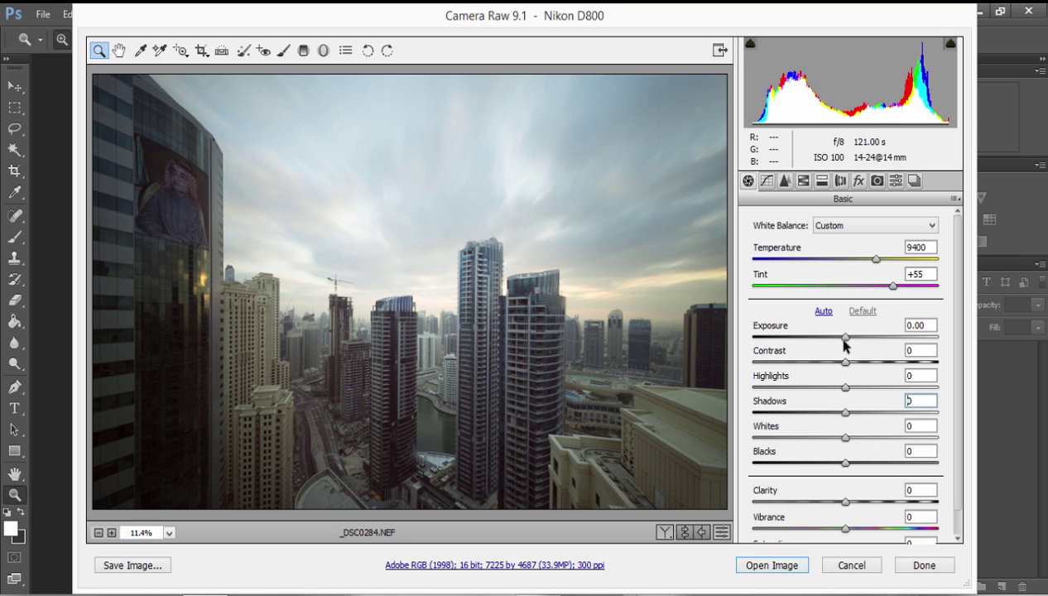
left_click_drag(845, 337, 837, 339)
left_click_drag(845, 388, 758, 387)
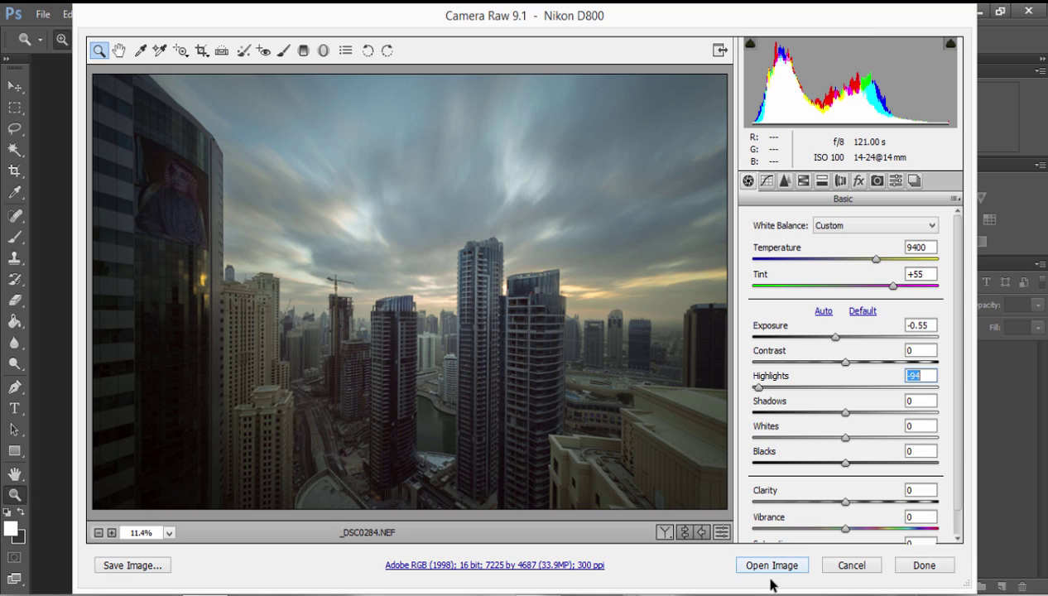
key("shift")
- Open the dark version as a smart object, duplicate it with Ctrl+J, and rasterize the original _DSC0284 layer
left_click(765, 568, "shift")
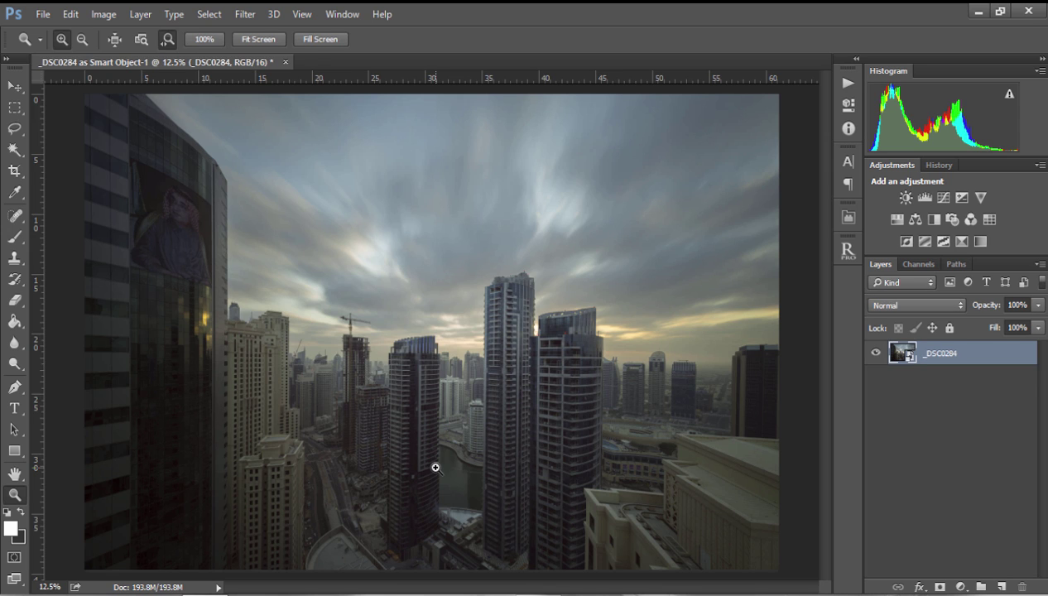
key("ctrl+j")
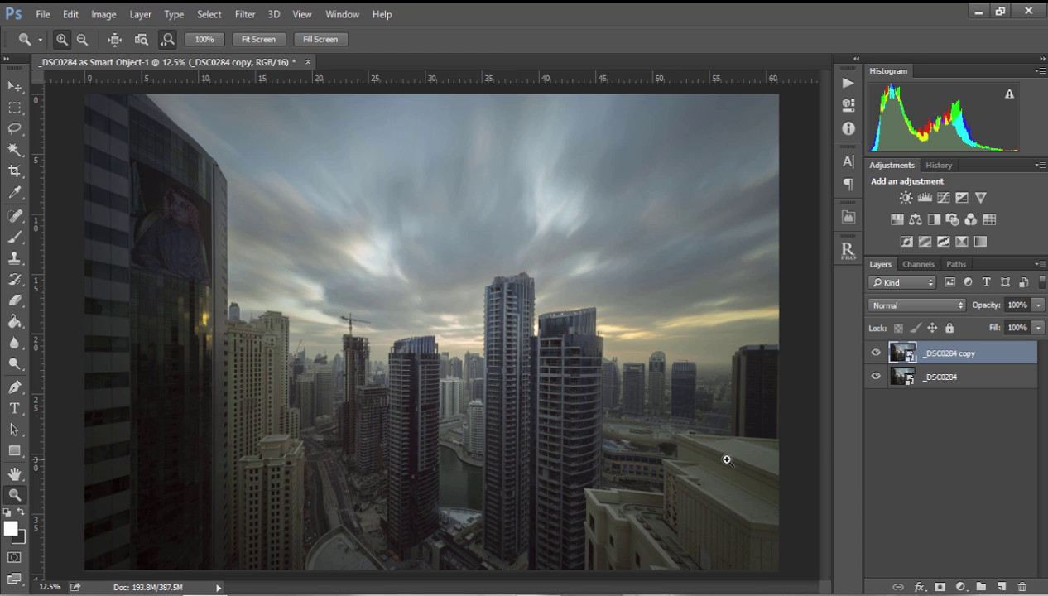
left_click(962, 383)
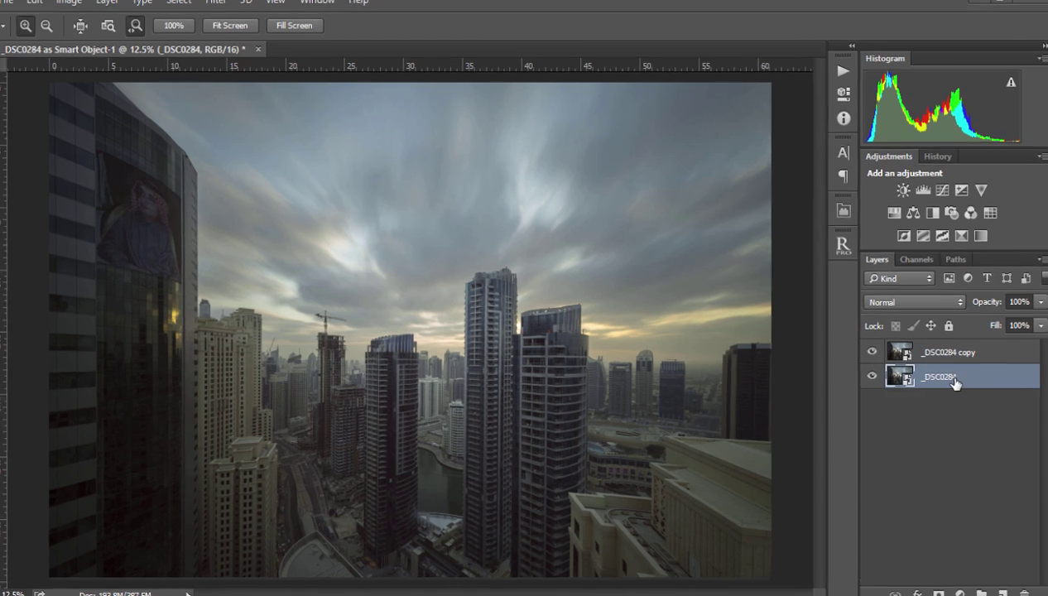
right_click(960, 381)
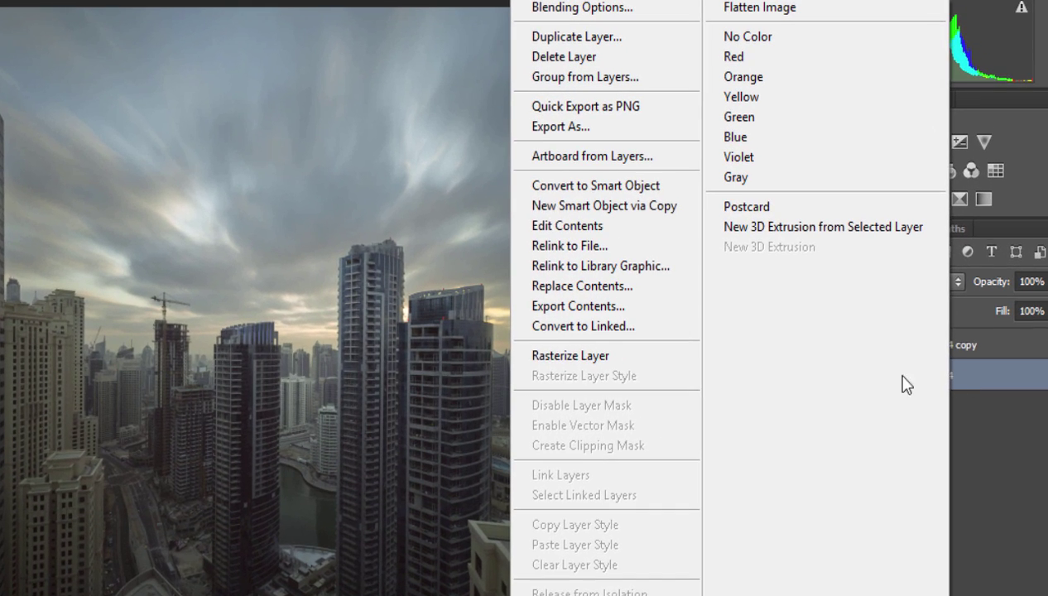
left_click(561, 356)
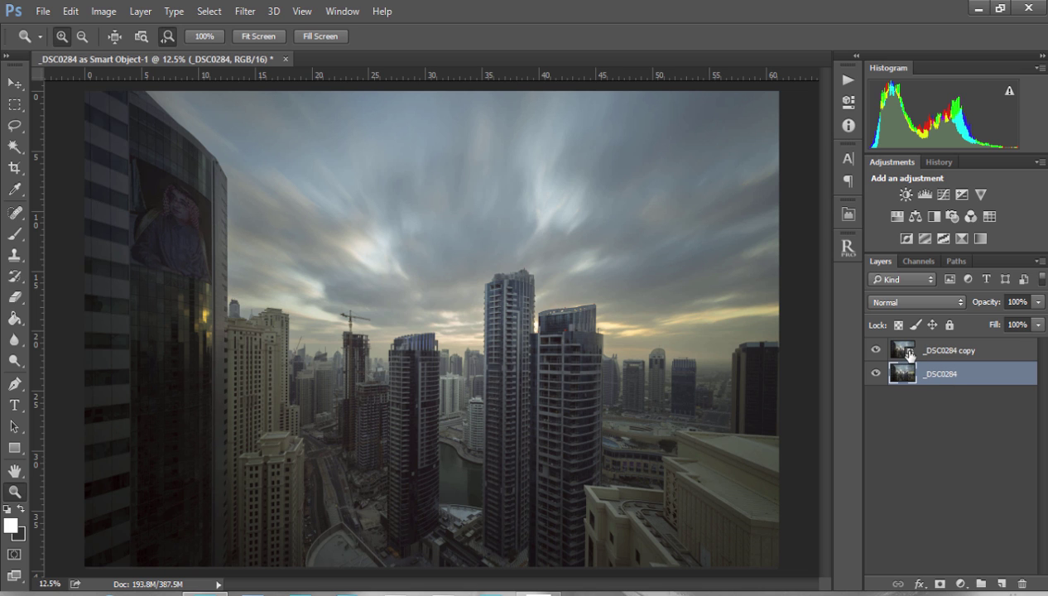
- In the copy layer's Camera Raw settings, restore defaults, raise Shadows to +16, and apply
double_click(910, 354)
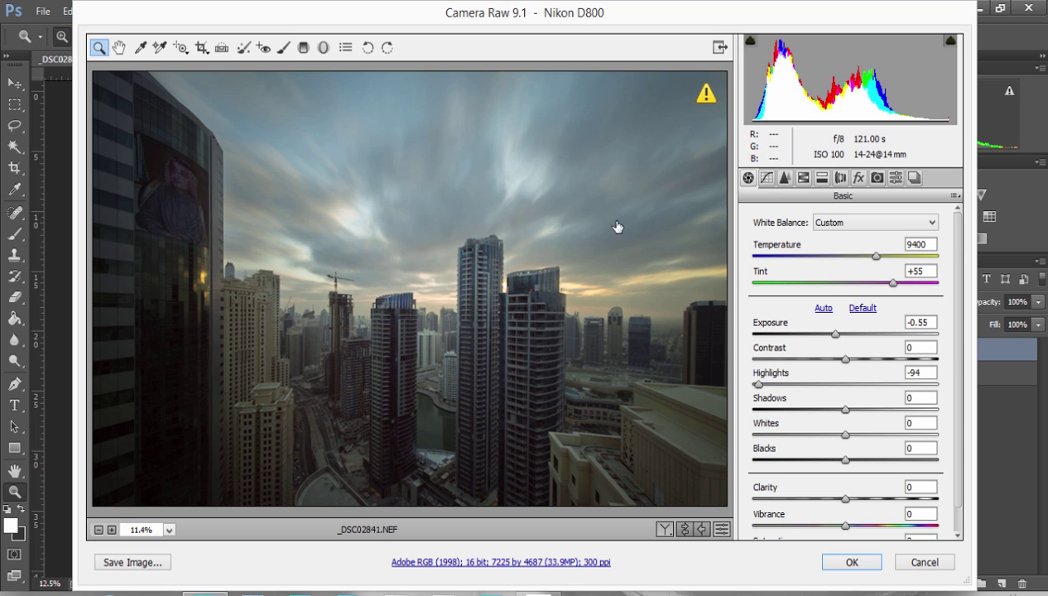
left_click(862, 308)
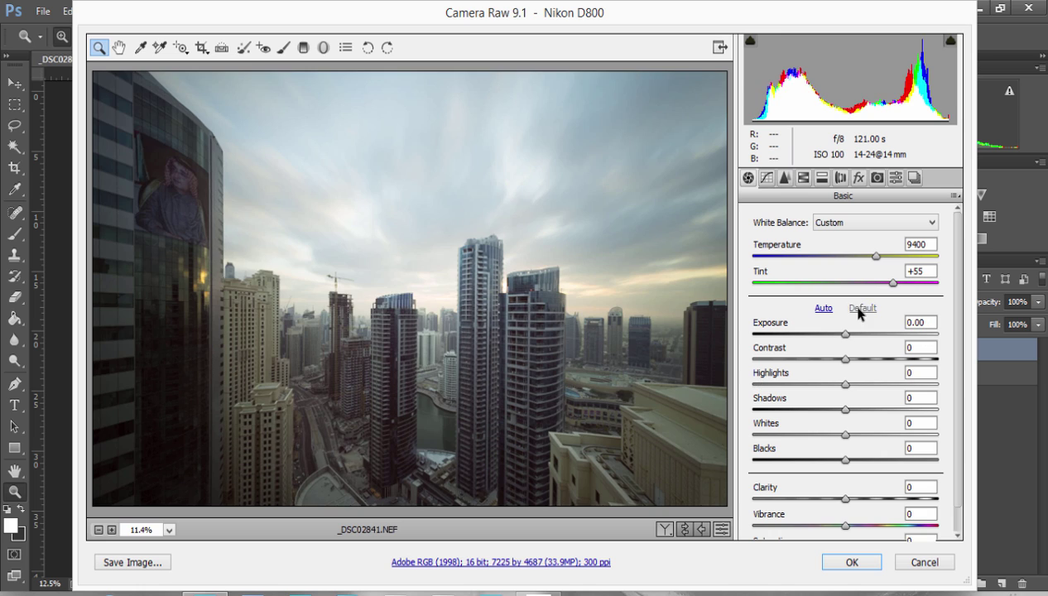
left_click(848, 411)
left_click_drag(848, 410, 862, 411)
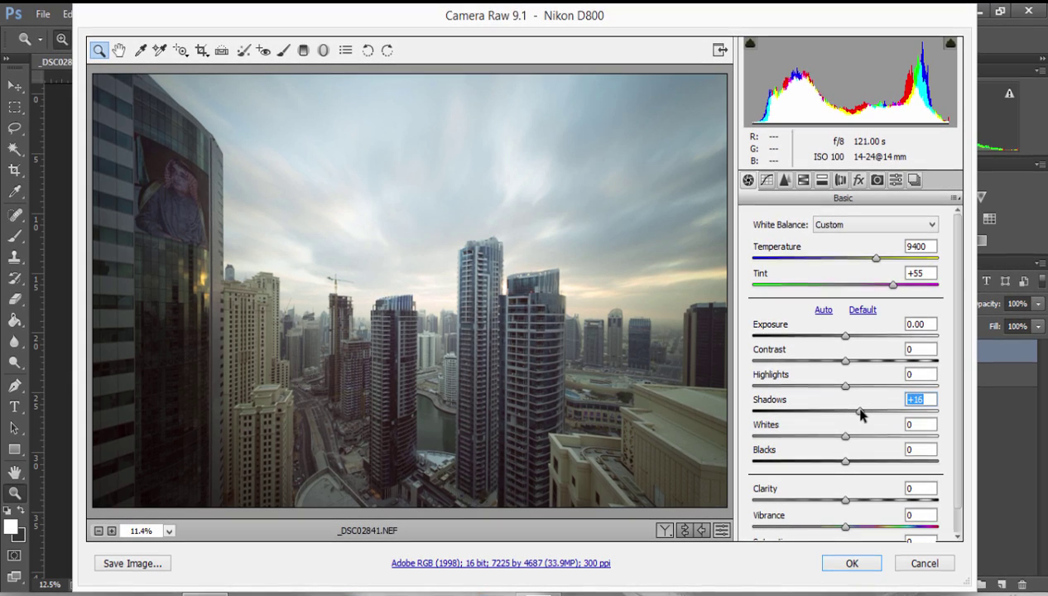
left_click(832, 567)
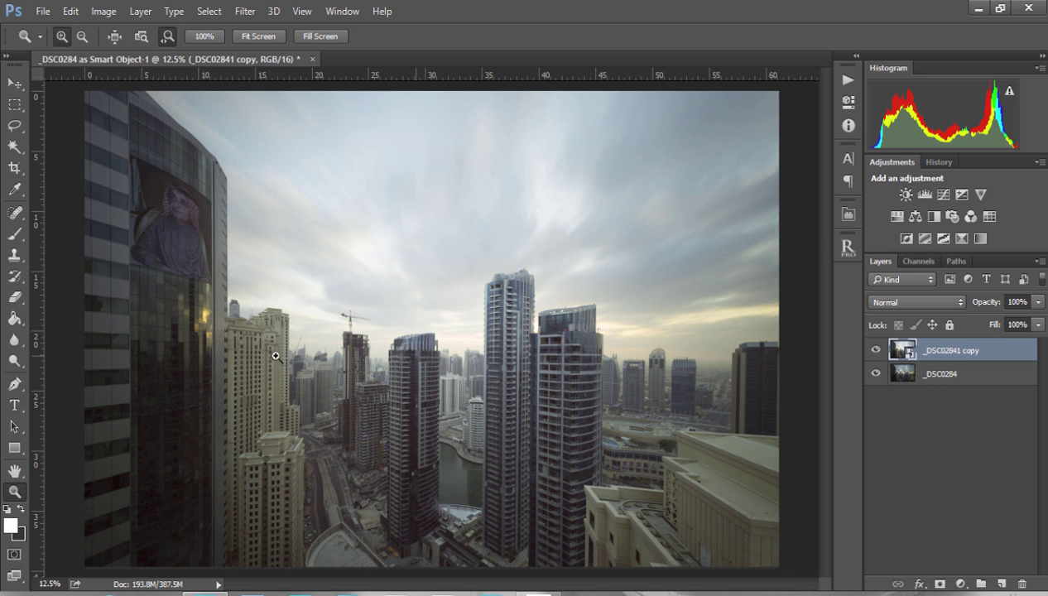
- Rasterize the _DSC02841 copy, move it below _DSC0284, and select the dark-sky _DSC0284 layer
left_click(871, 350)
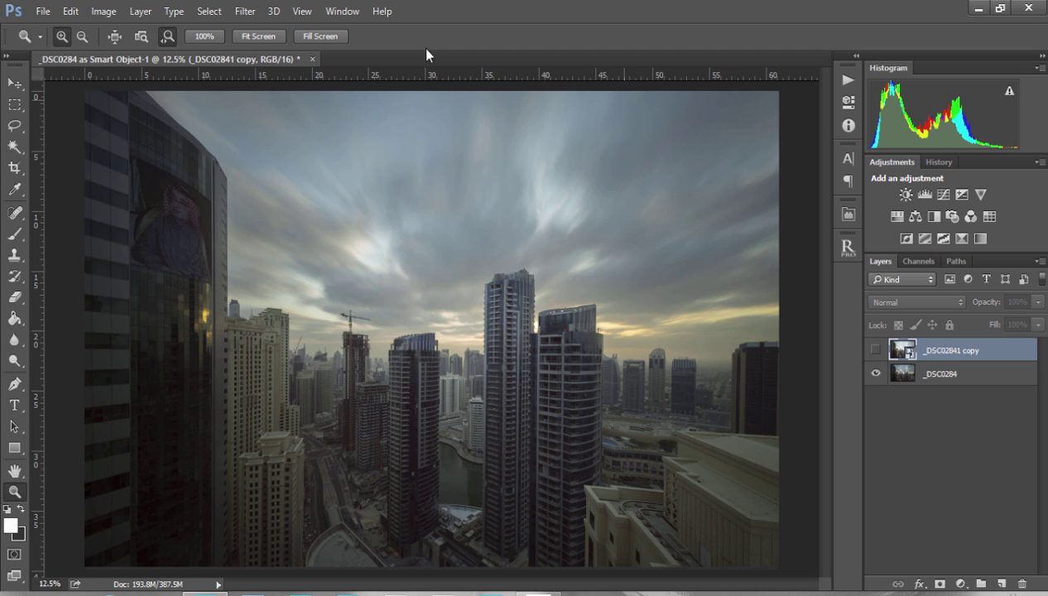
left_click(876, 350)
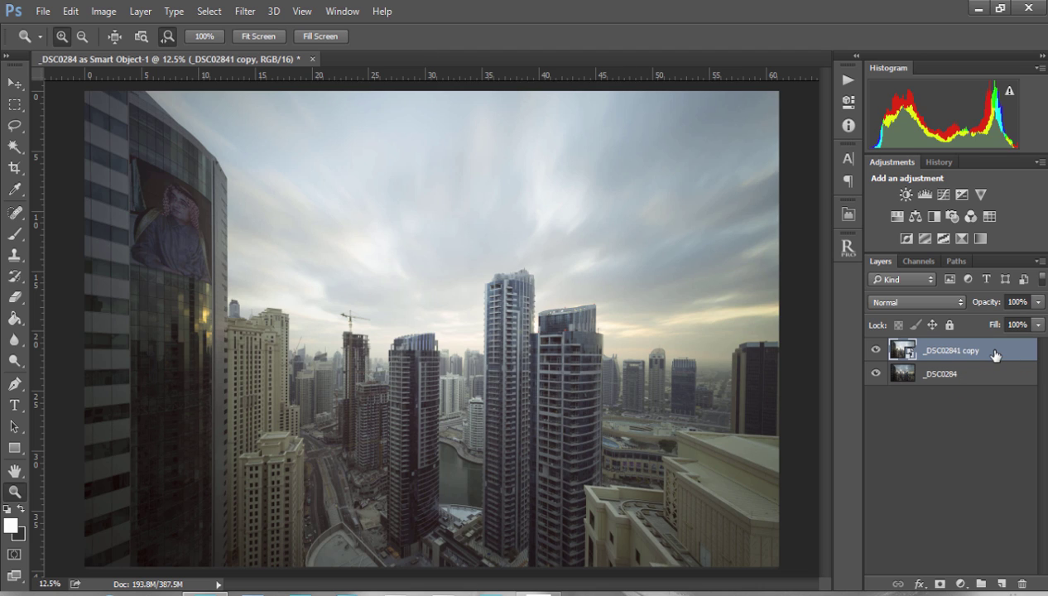
right_click(994, 354)
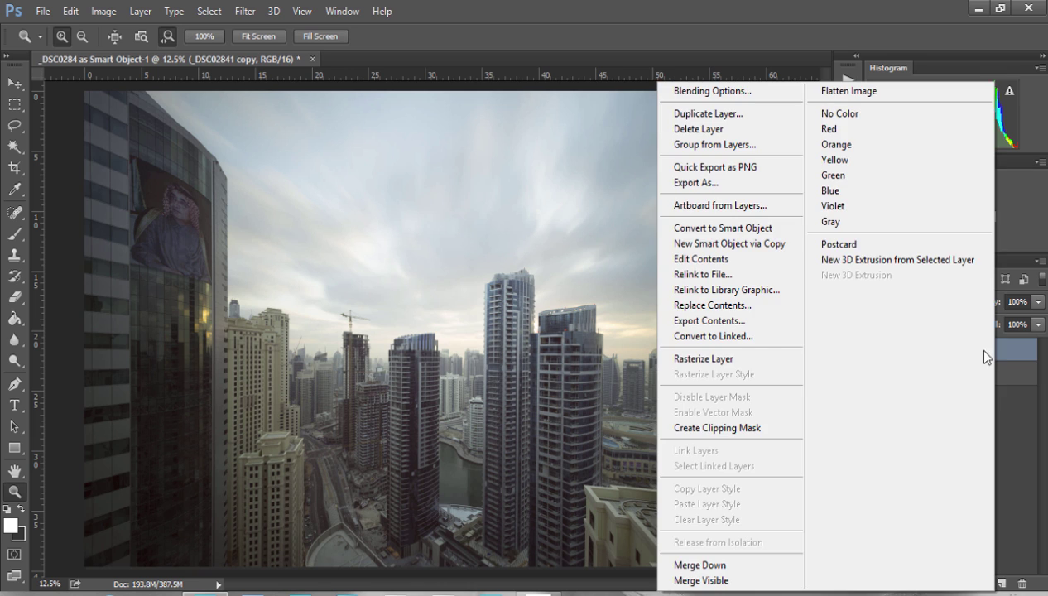
left_click(731, 359)
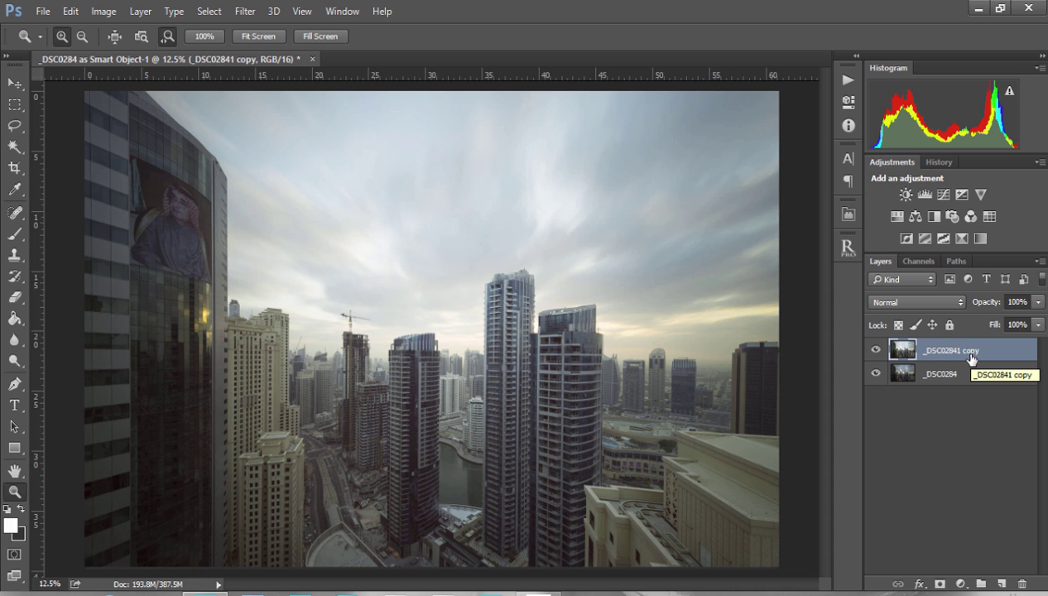
left_click_drag(972, 358, 976, 379)
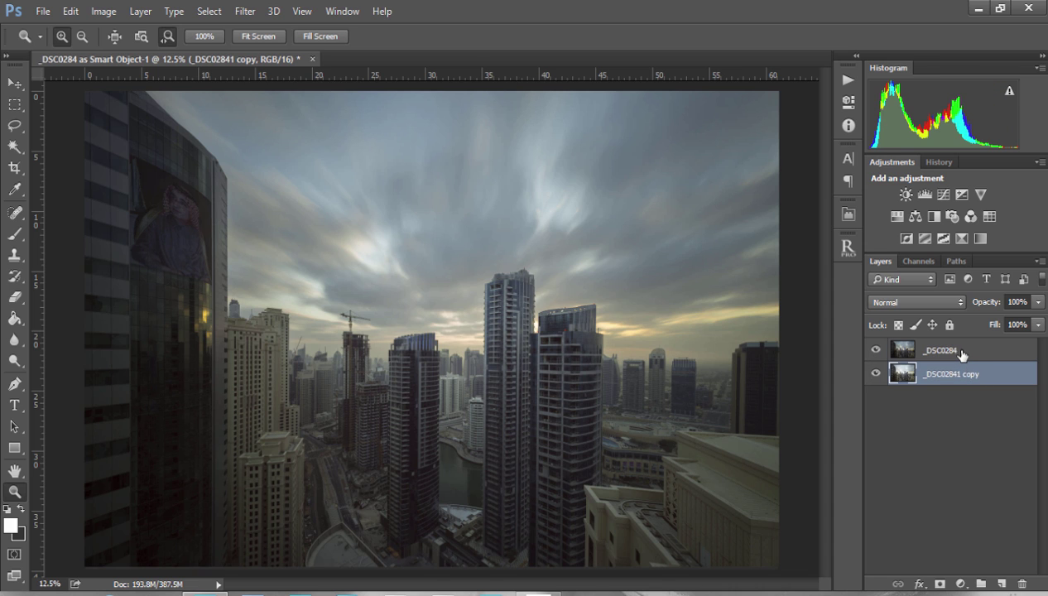
left_click(962, 353)
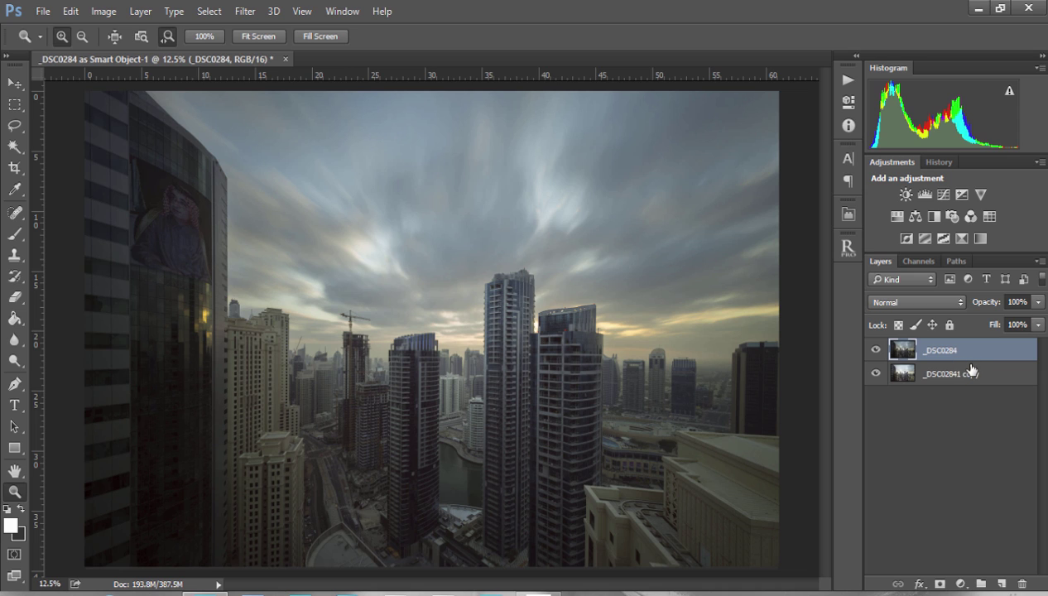
left_click(848, 249)
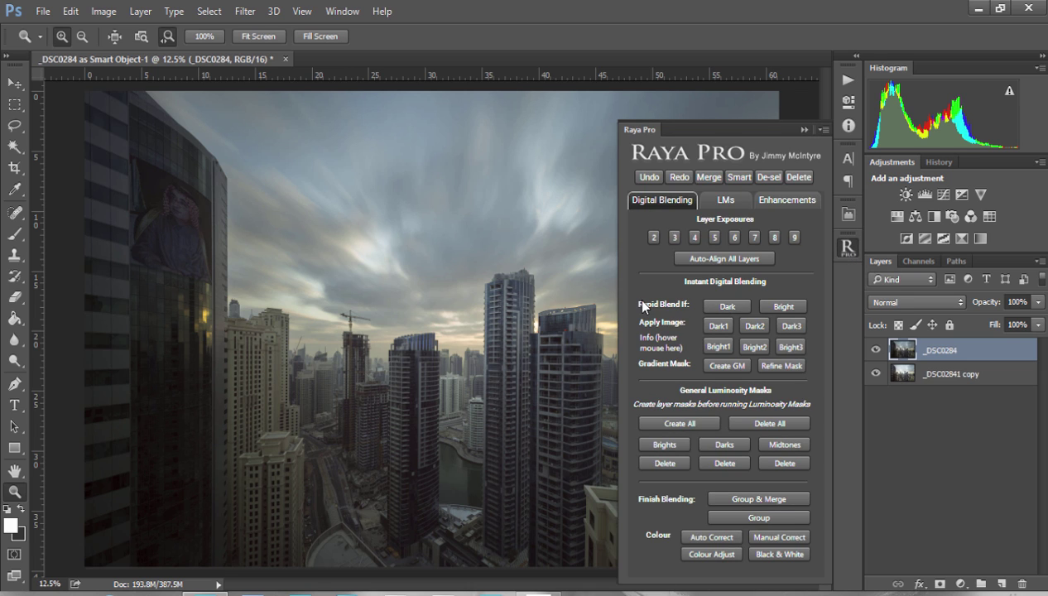
left_click(729, 307)
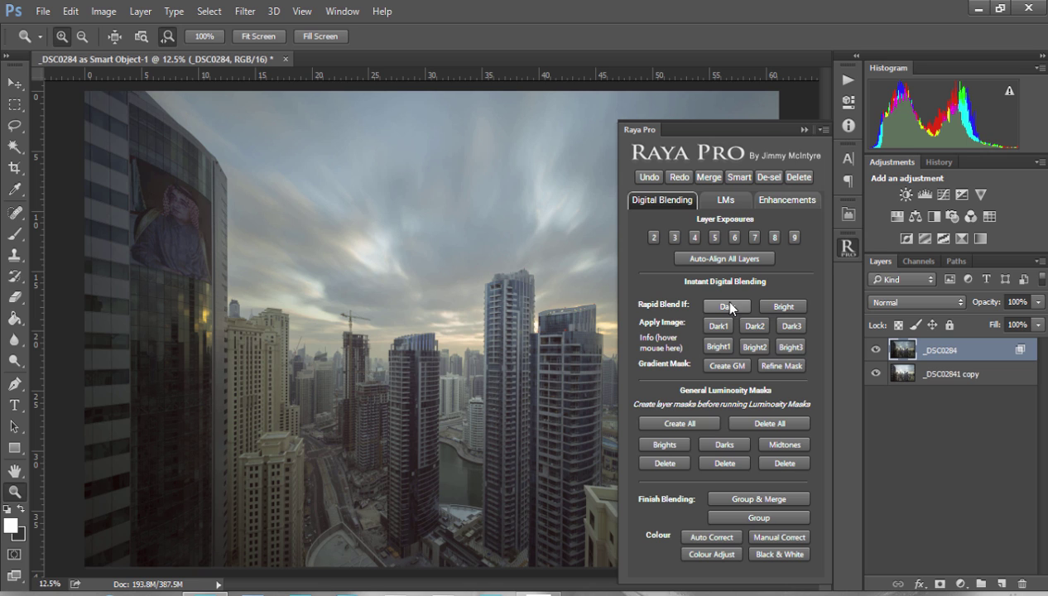
left_click(803, 130)
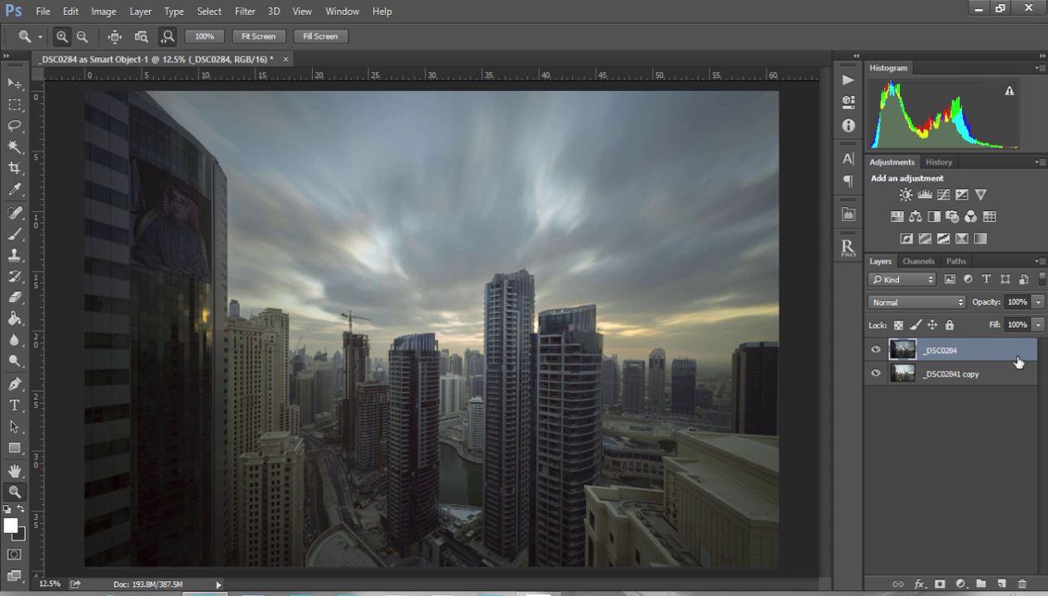
- Split _DSC0284's Blend If Underlying Layer black slider to 0/255, then hide the layer to compare
double_click(1019, 362)
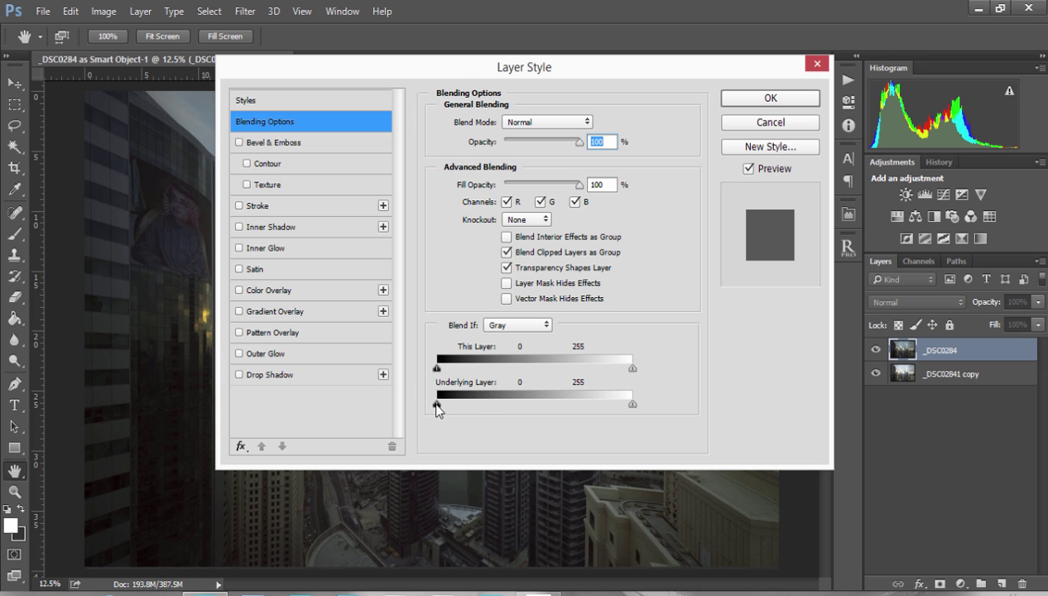
left_click_drag(437, 404, 500, 406)
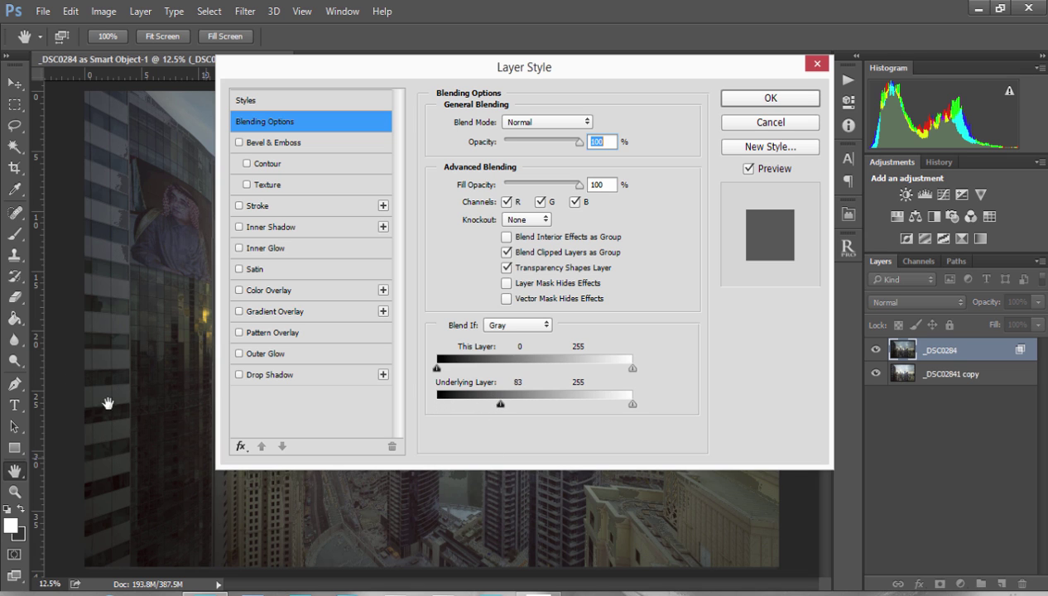
left_click_drag(501, 405, 426, 403)
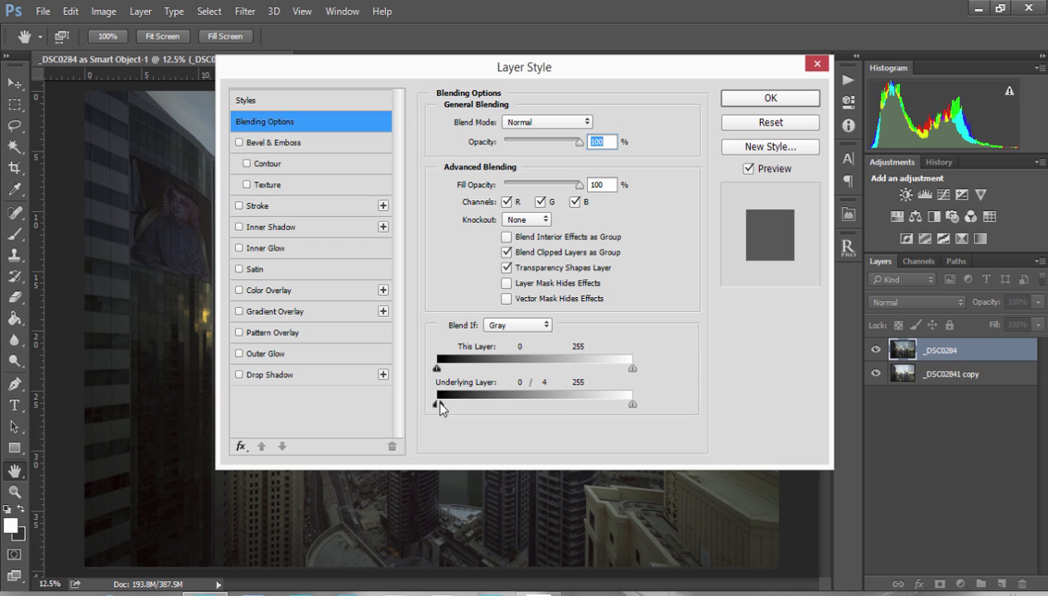
left_click_drag(437, 405, 553, 405)
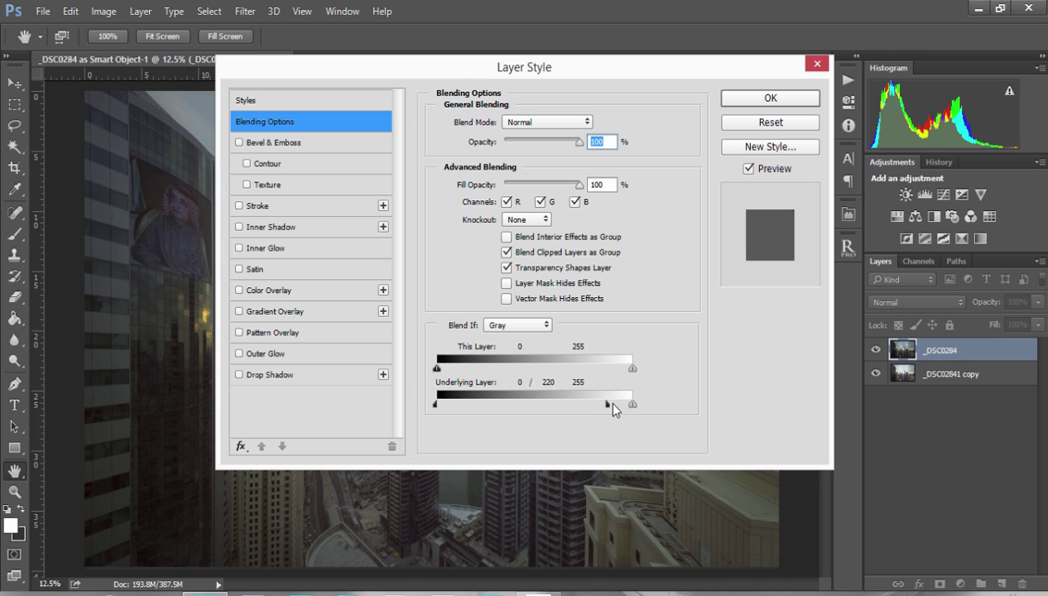
left_click_drag(612, 403, 634, 403)
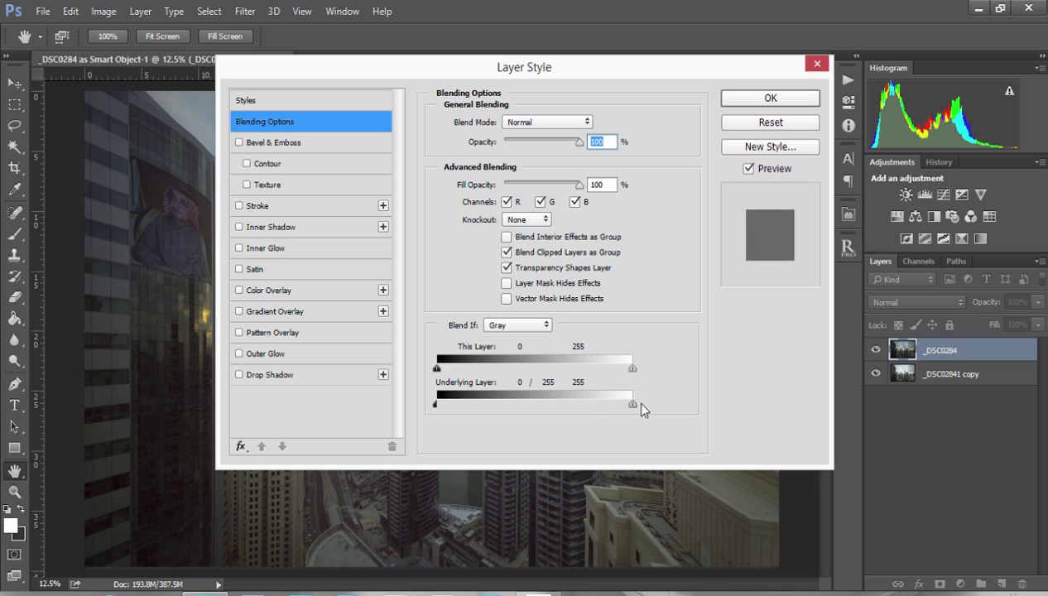
left_click(791, 102)
left_click(876, 351)
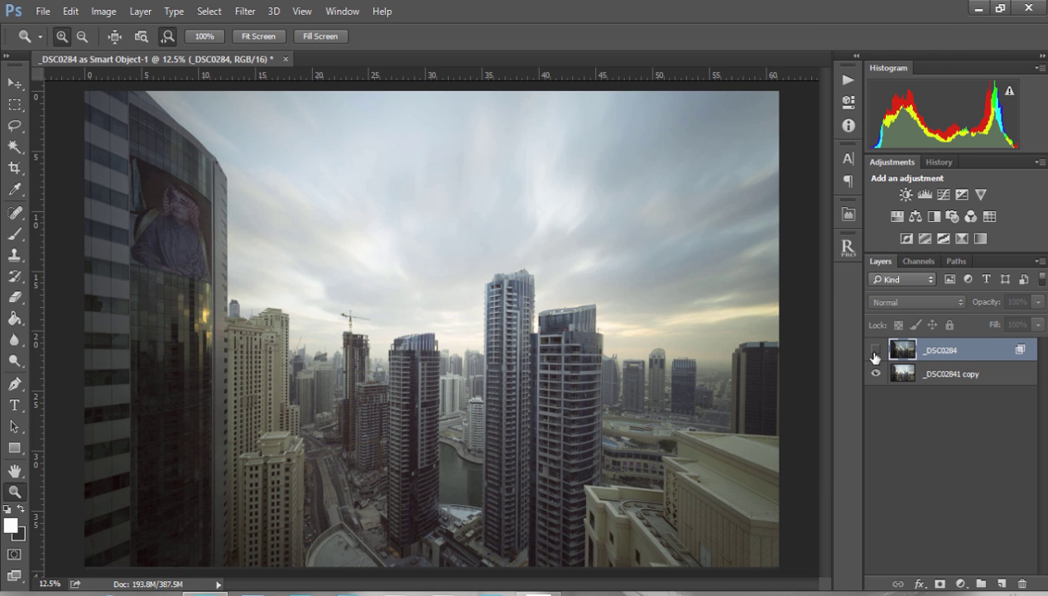
- Make _DSC0284 visible again to show the blended skyline, leaving it selected
left_click(875, 351)
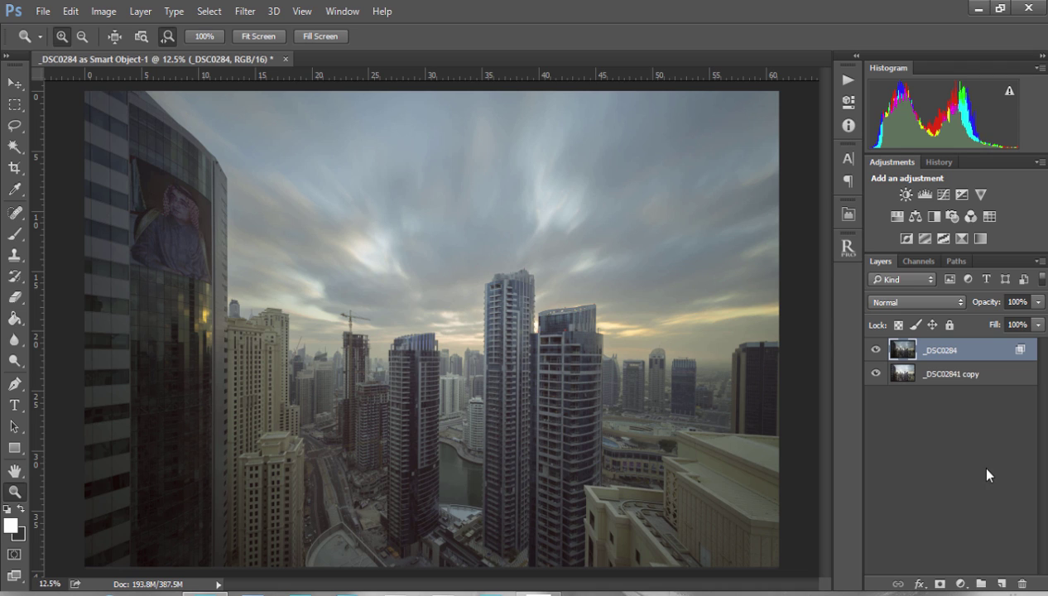
left_click(967, 375)
left_click(967, 357)
- Add a Levels adjustment clipped to _DSC0284 with the white input pulled to 228
left_click(924, 194)
right_click(989, 351)
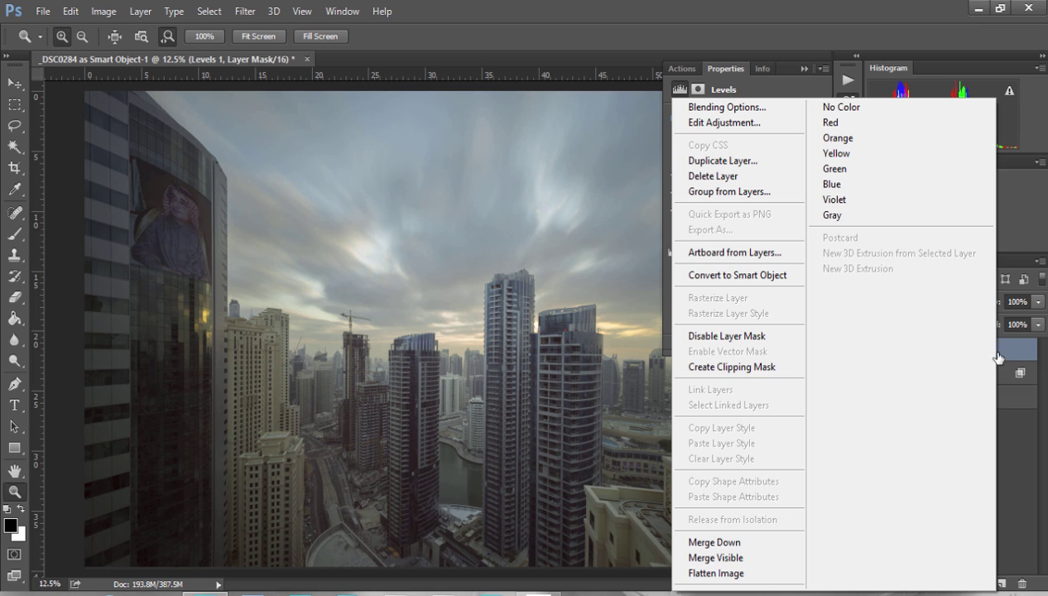
left_click(756, 378)
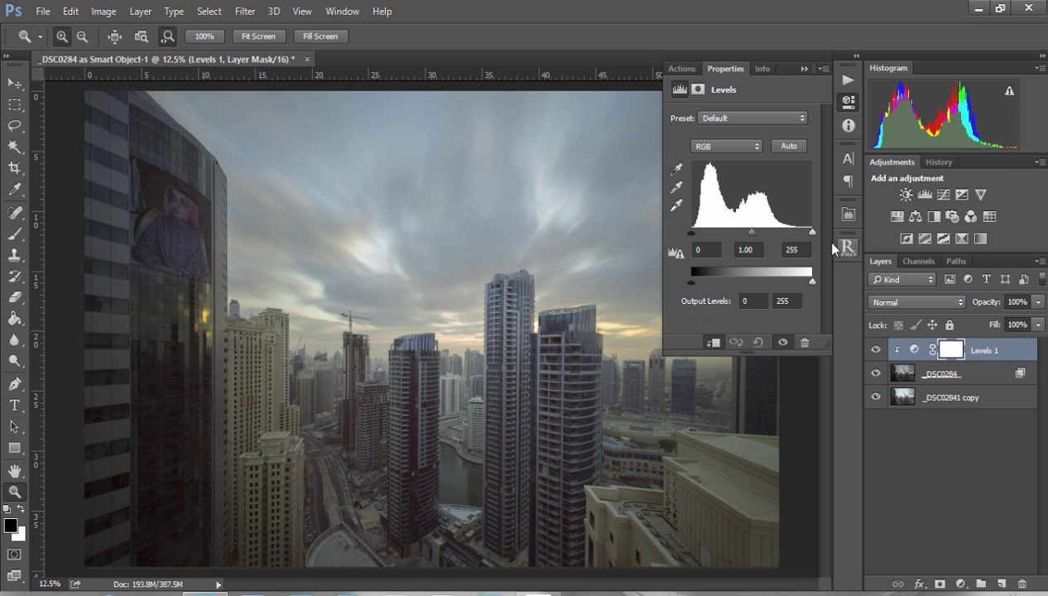
left_click_drag(811, 233, 752, 233)
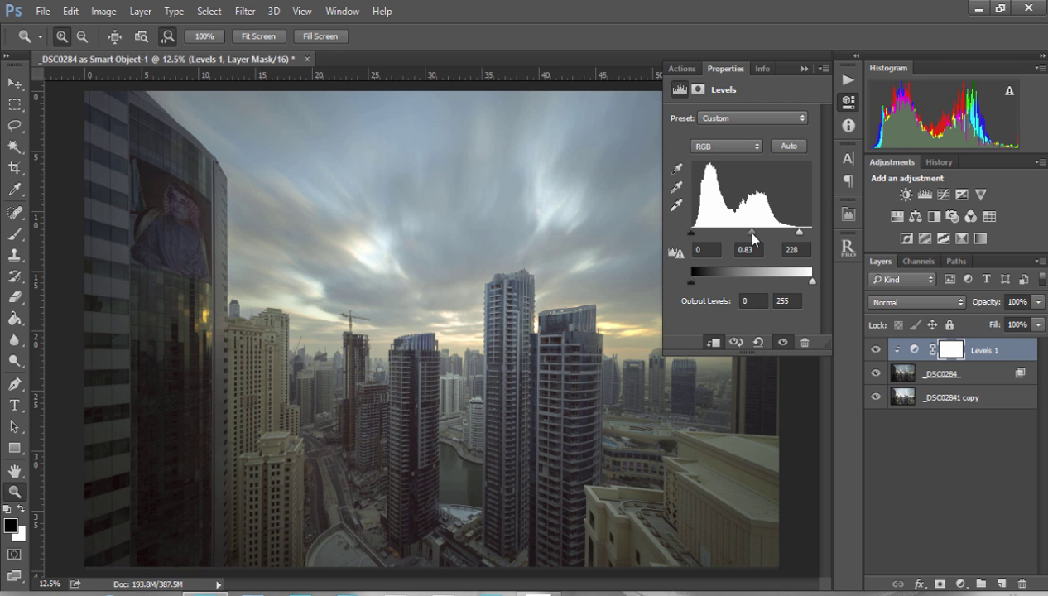
- Toggle the Levels adjustment off and on to compare the sky before and after
left_click(876, 351)
left_click(876, 351)
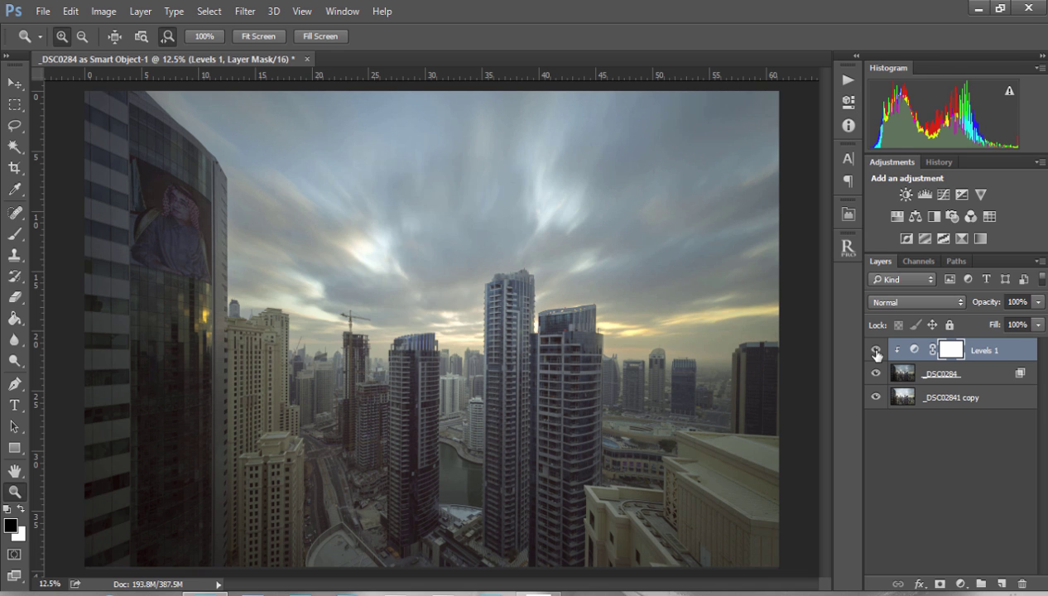
left_click(876, 350)
left_click(876, 350)
left_click(876, 350)
left_click(876, 351)
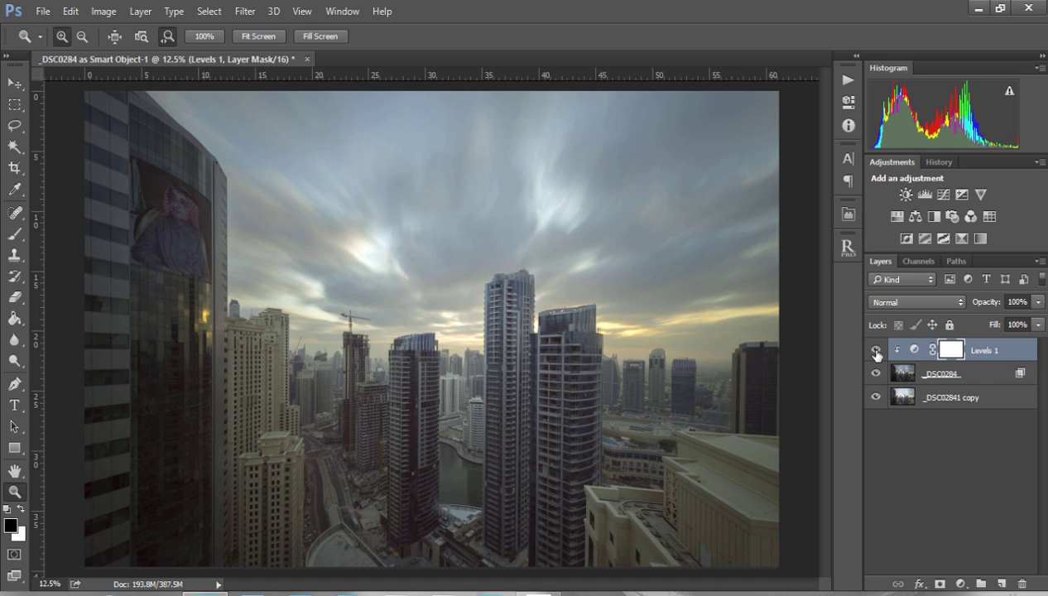